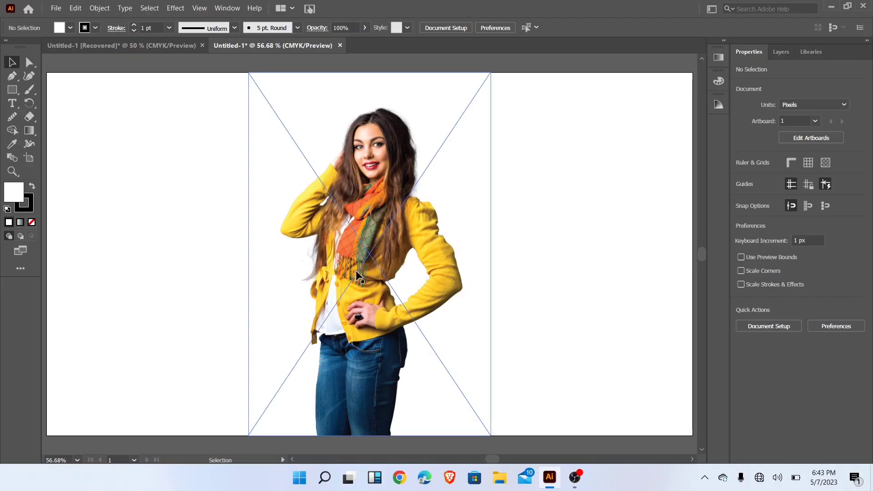
Select the placed woman photo on the artboard
drag(358, 276, 327, 260)
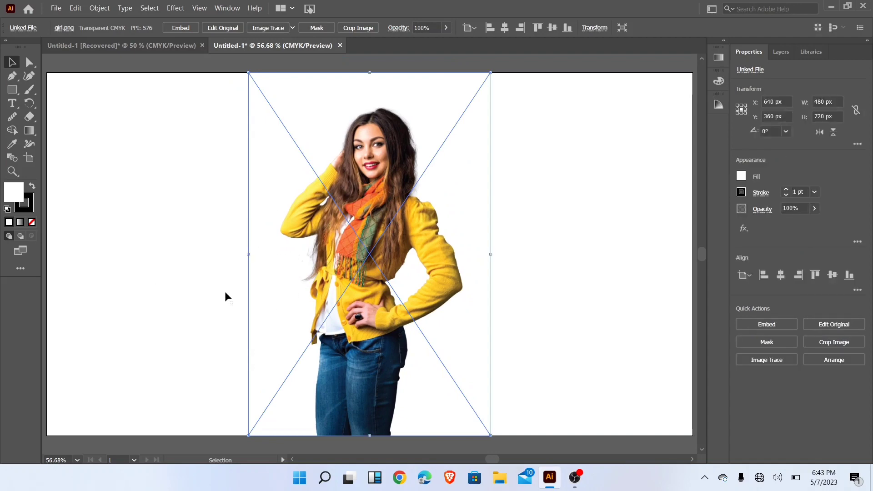
Draw a circle over the woman's torso with the Ellipse tool
click(12, 89)
click(55, 105)
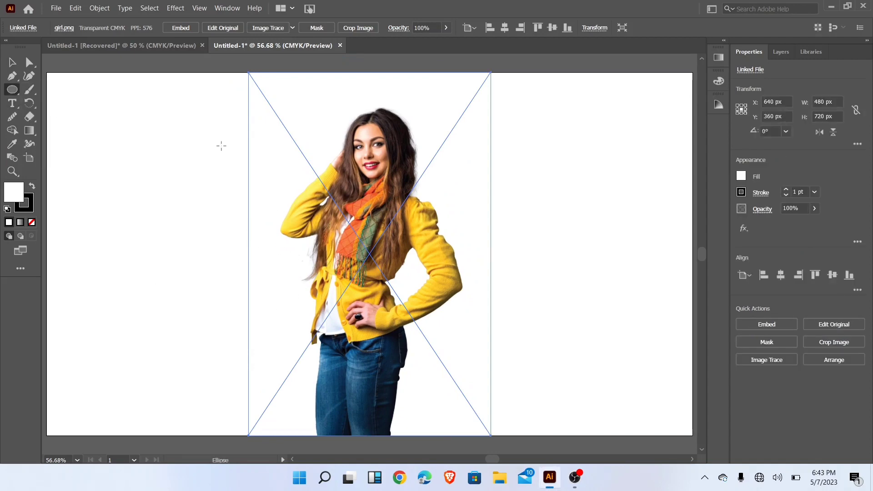
mouse_move(364, 265)
mouse_down()
mouse_move(436, 374)
mouse_move(422, 355)
mouse_up()
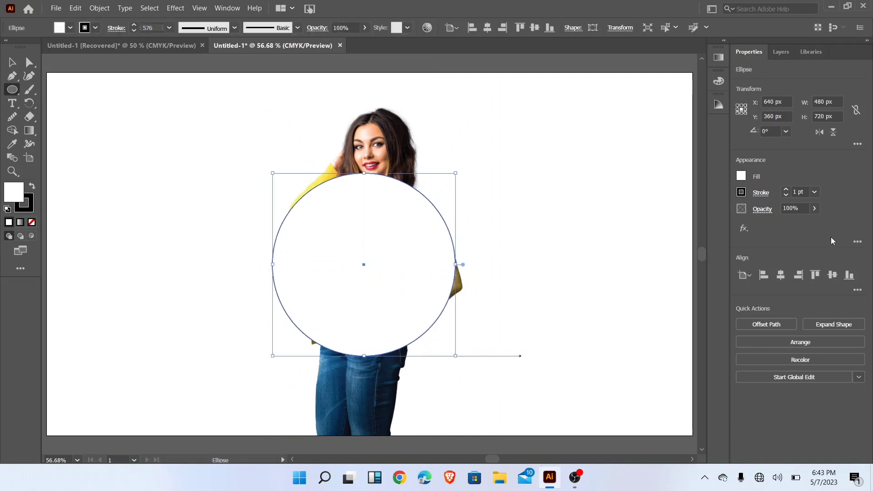
Give the circle a yellow fill and no stroke, and centre it horizontally on the artboard
click(742, 177)
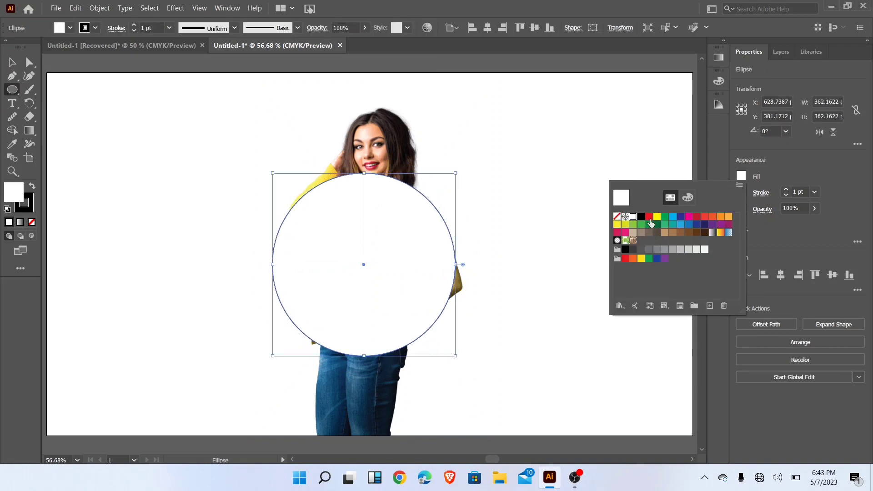
click(656, 219)
click(15, 64)
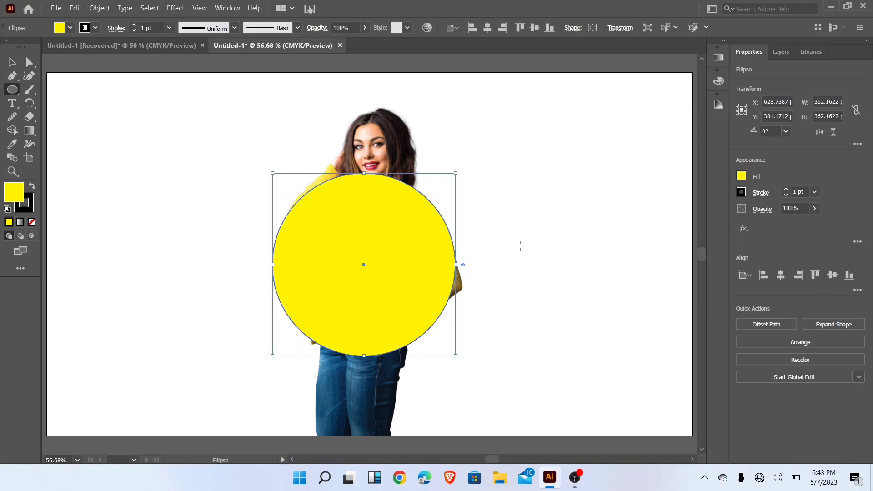
click(740, 192)
click(618, 234)
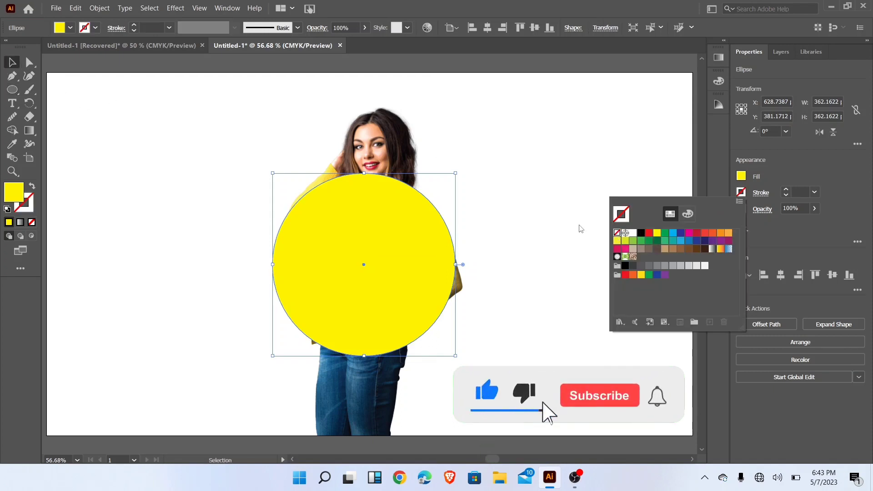
key(Escape)
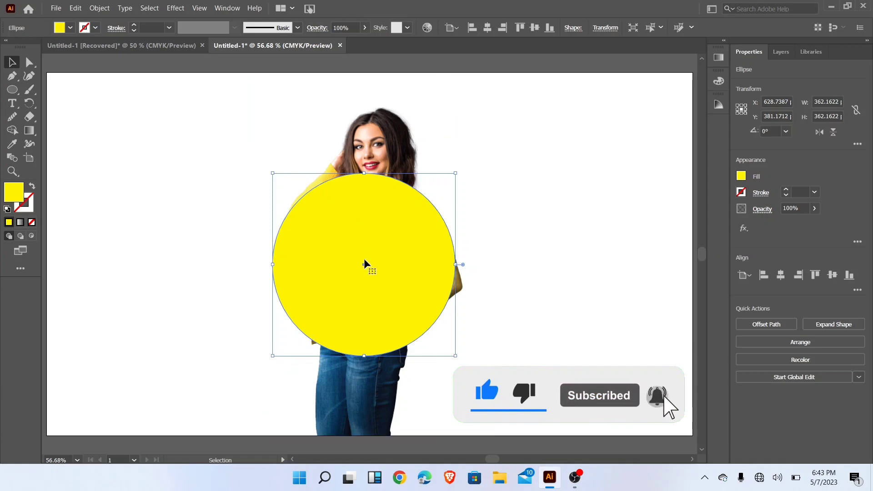
click(487, 27)
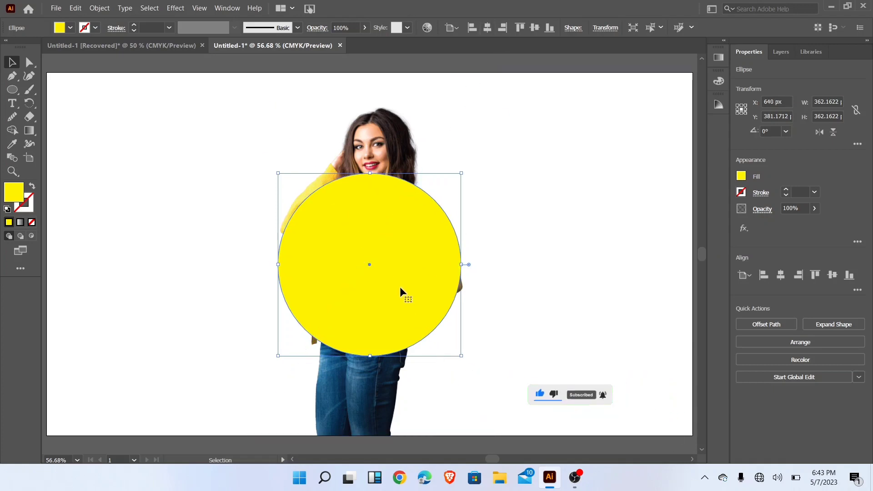
Copy the yellow circle, Paste in Place over the original, and leave nothing selected
click(507, 309)
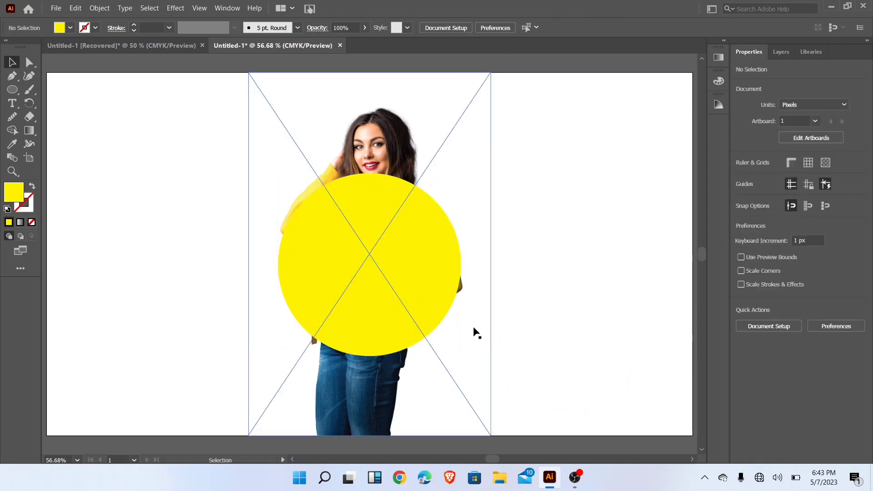
click(419, 285)
click(75, 7)
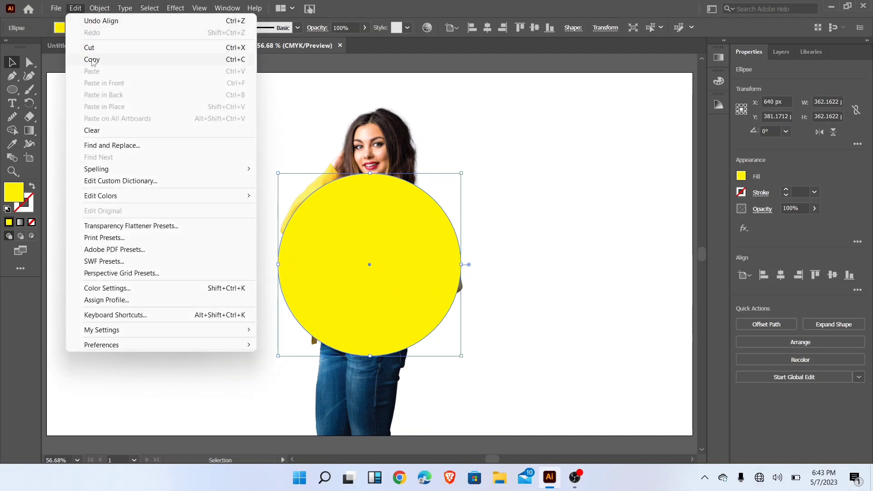
click(91, 59)
click(75, 8)
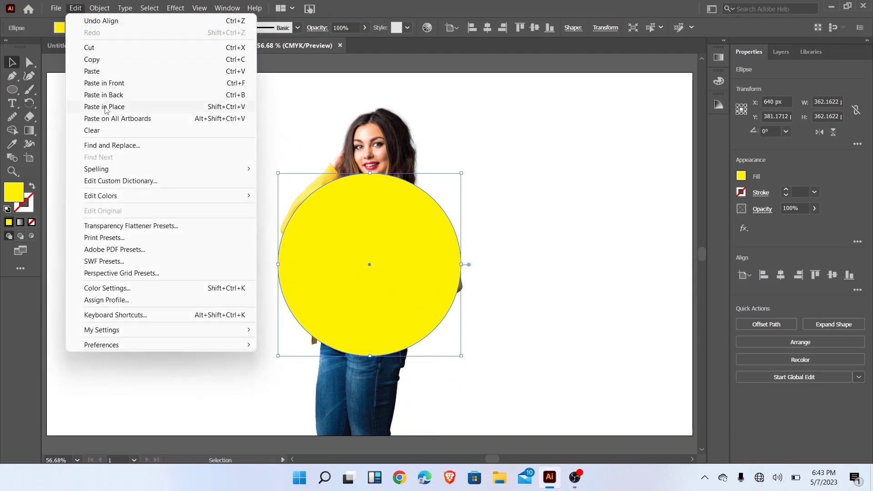
click(105, 106)
click(576, 320)
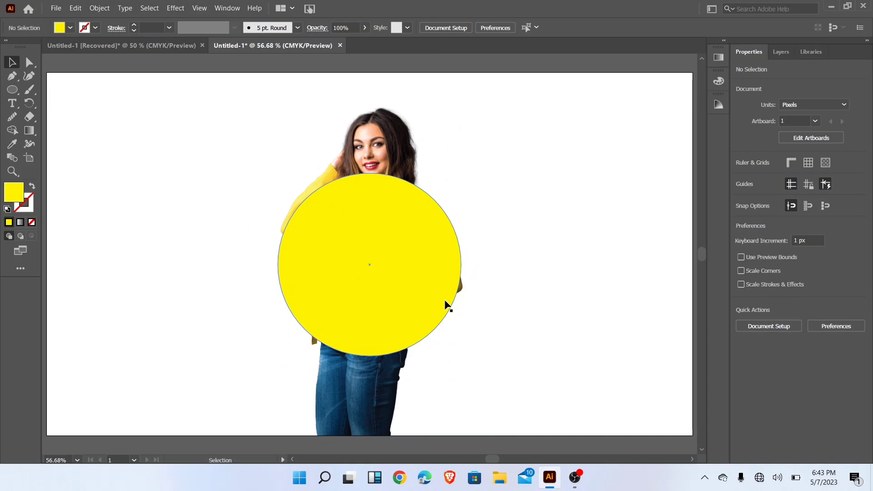
click(461, 334)
click(520, 233)
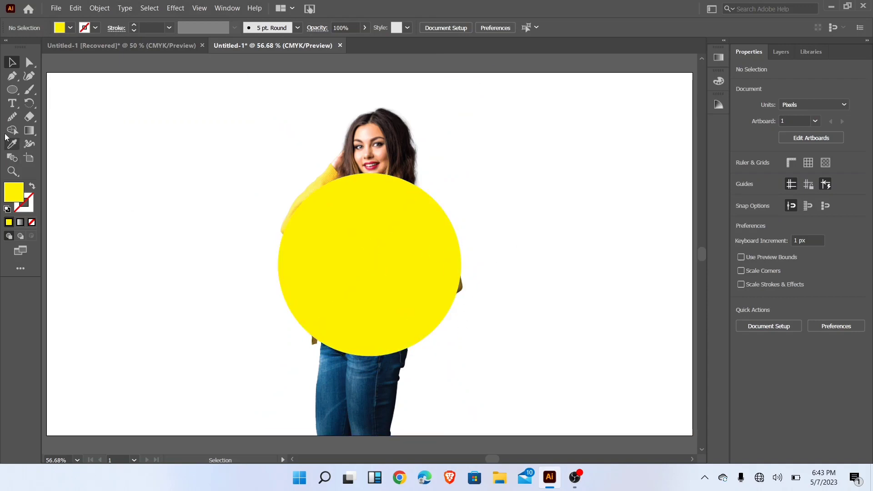
Draw a four-point path from the circle's left edge, above the head, to its right edge
click(12, 75)
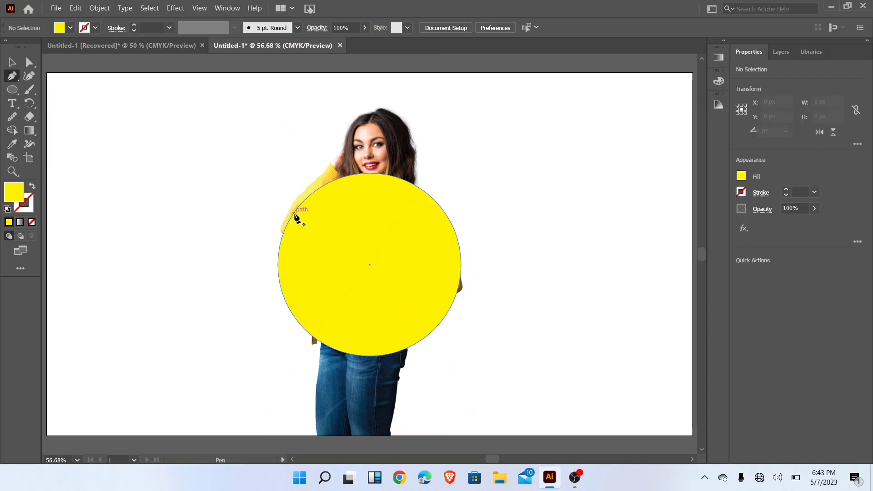
click(281, 249)
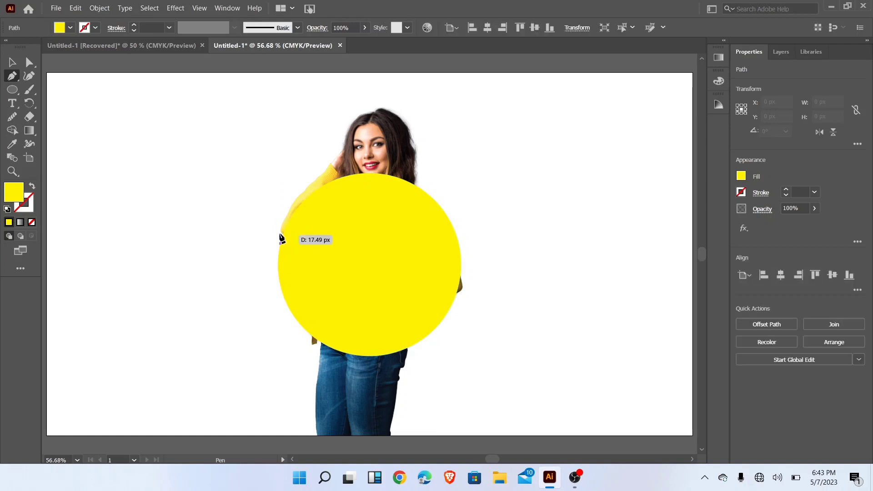
click(359, 94)
click(446, 104)
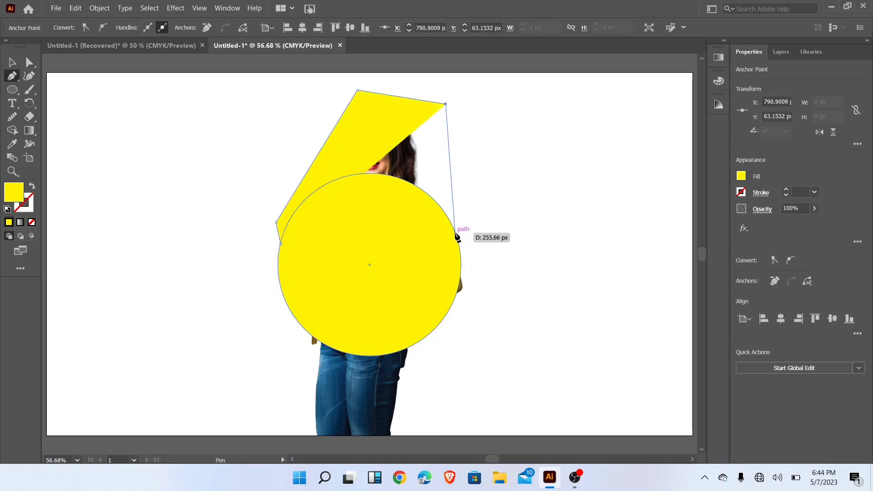
click(457, 235)
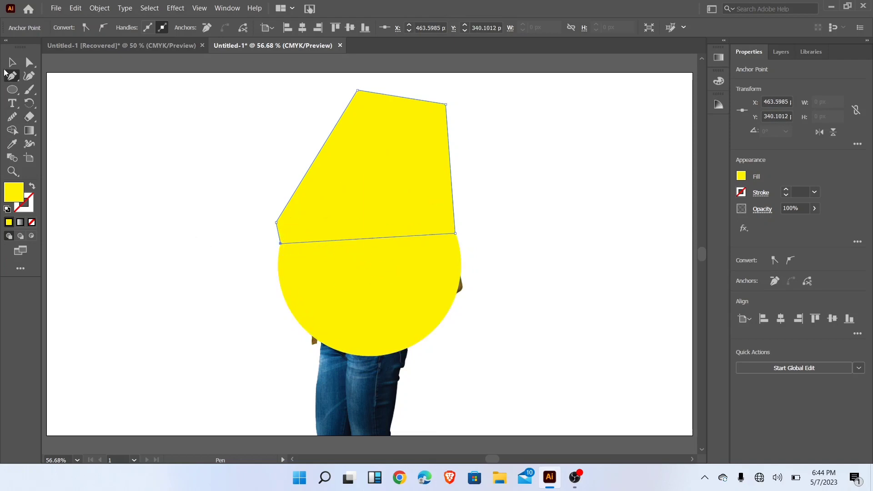
Merge the new path and the circle with the Shape Builder, then select the merged shape
click(12, 63)
drag(381, 283, 368, 307)
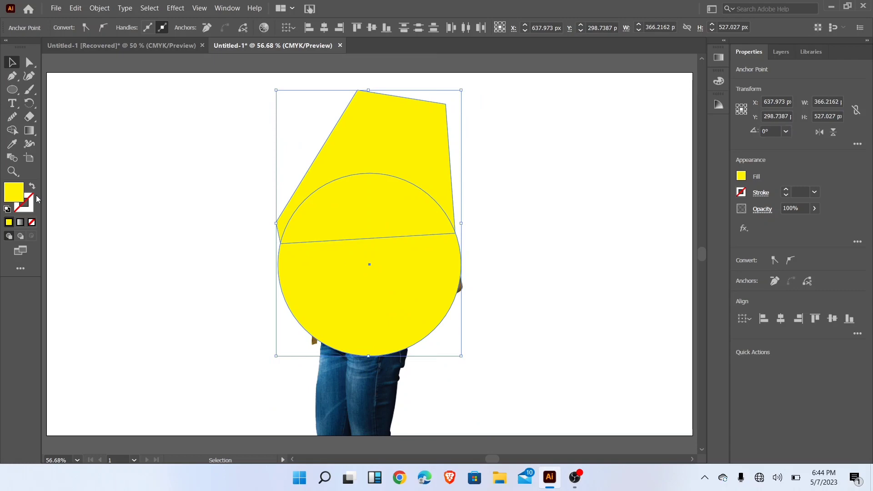
click(13, 144)
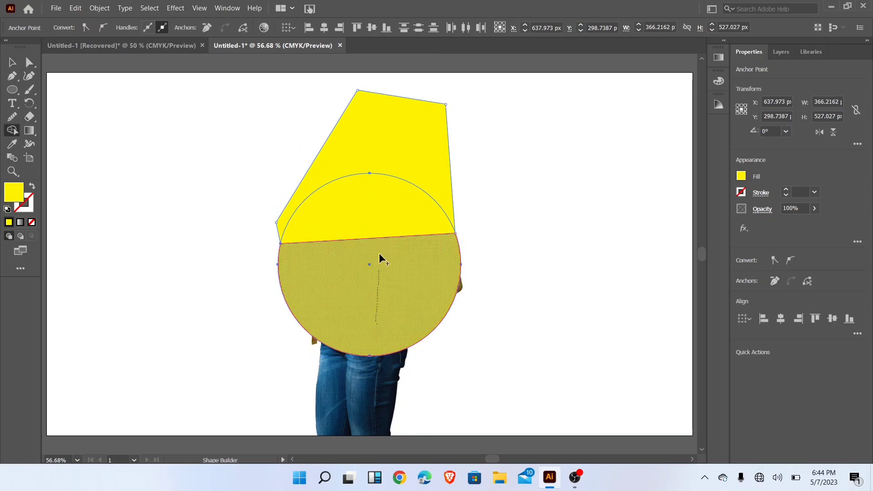
drag(381, 258, 390, 164)
click(12, 63)
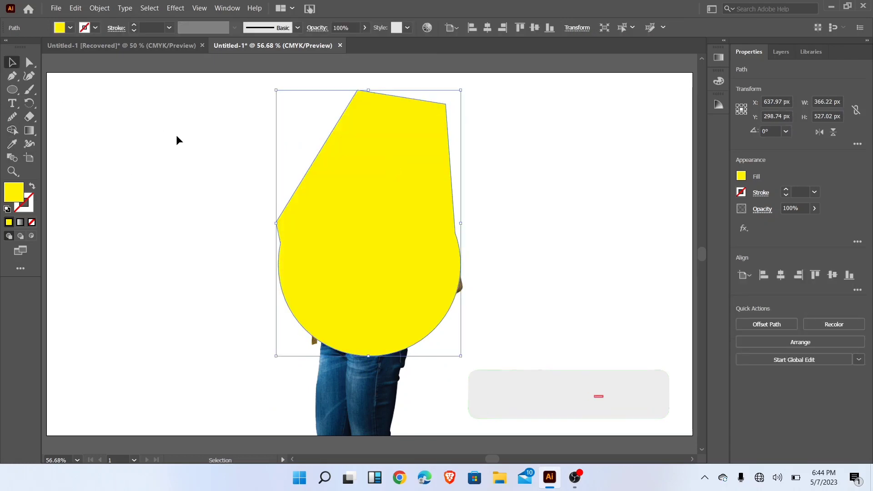
click(402, 289)
click(397, 255)
Clip the woman's photo with the merged yellow shape as a clipping mask, then deselect
shift+click(382, 401)
shift+click(383, 401)
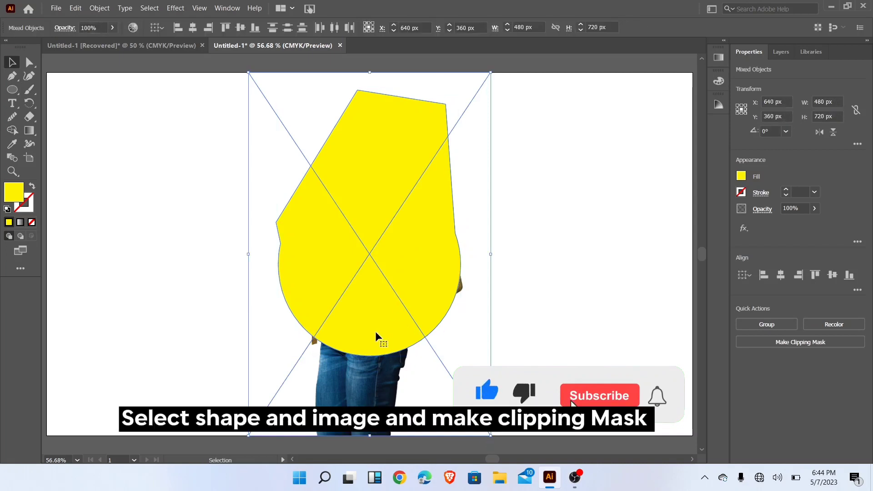
right_click(427, 254)
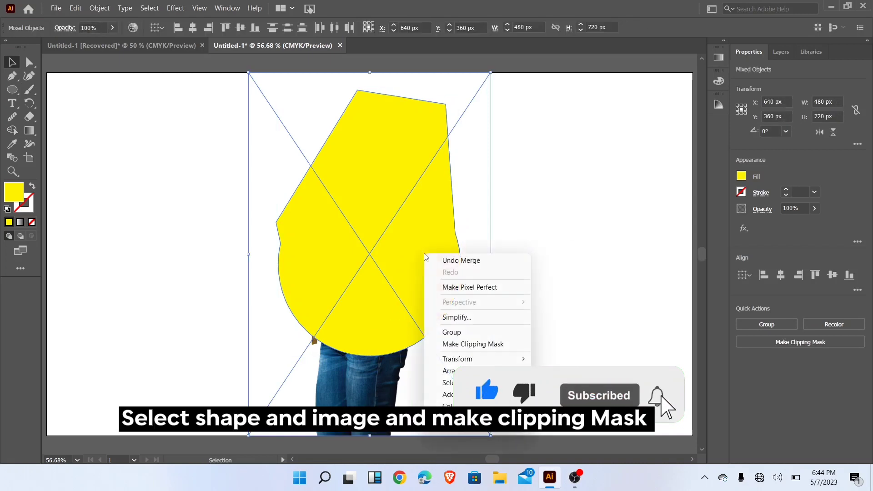
click(473, 344)
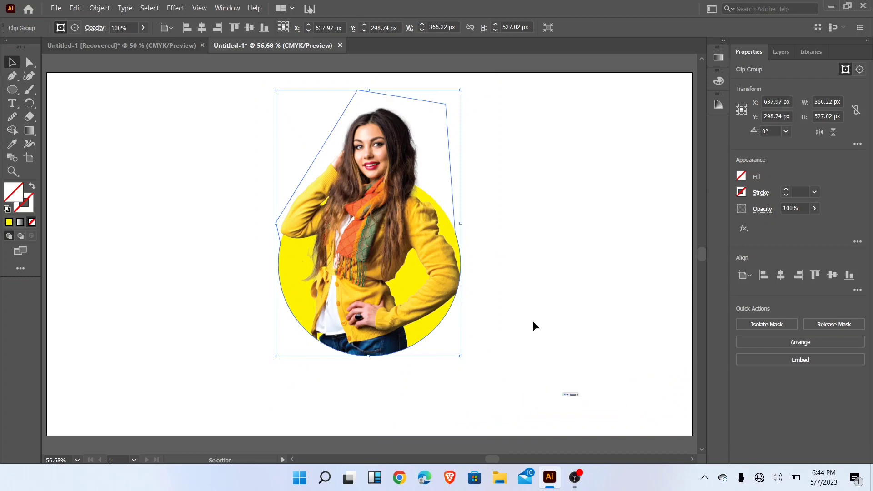
click(533, 321)
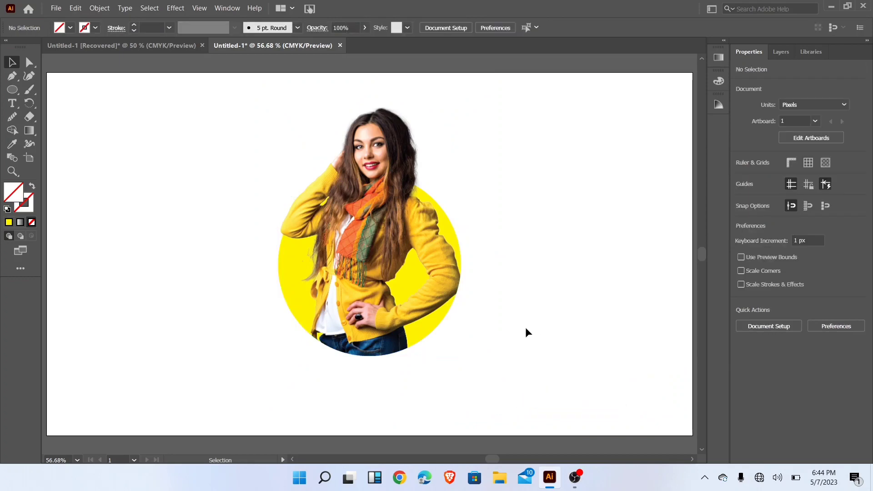
Draw a black-filled circle left of the photo and centre it horizontally on the artboard
click(12, 89)
drag(198, 223, 261, 318)
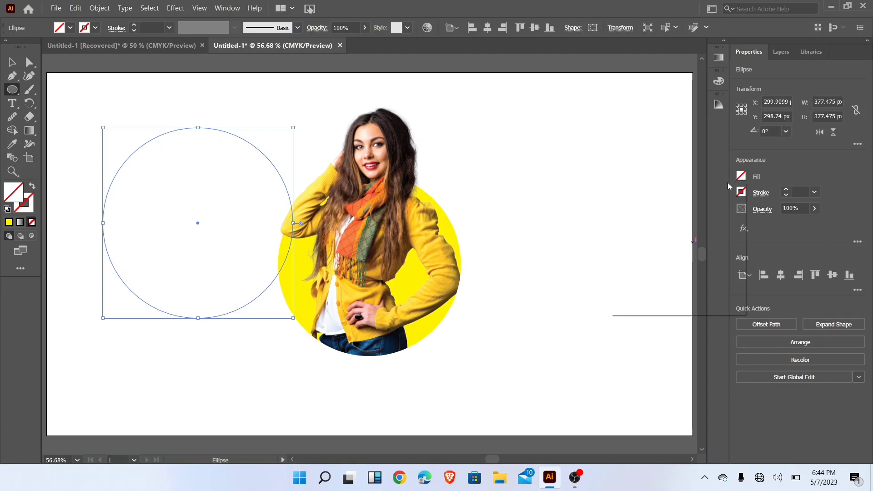
click(640, 217)
key(Escape)
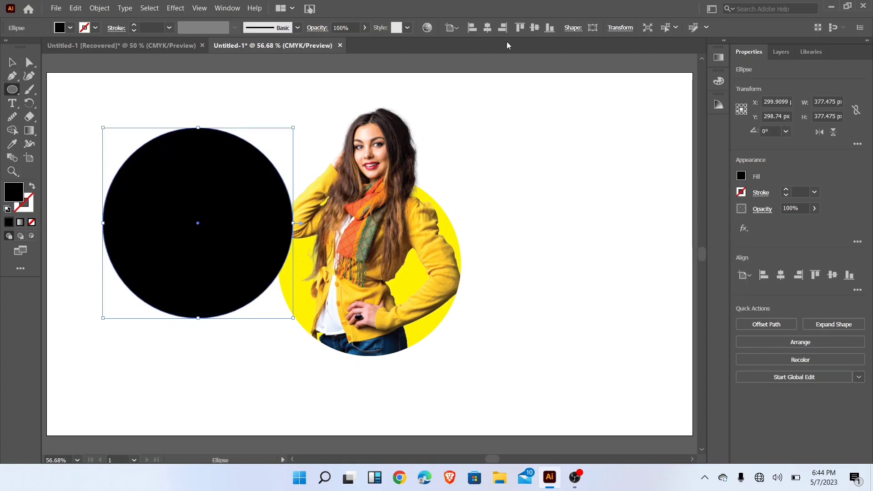
click(487, 28)
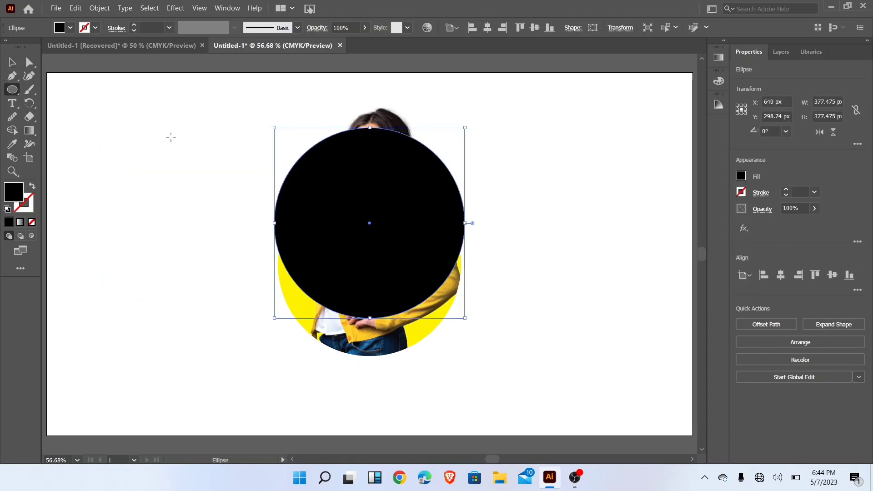
Send the black circle to the back and drag it down behind the photo
click(12, 64)
right_click(319, 198)
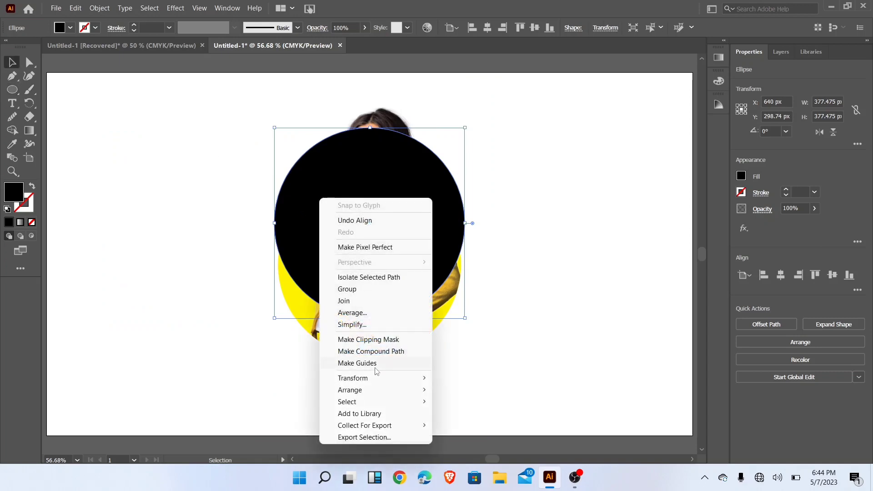
mouse_move(350, 390)
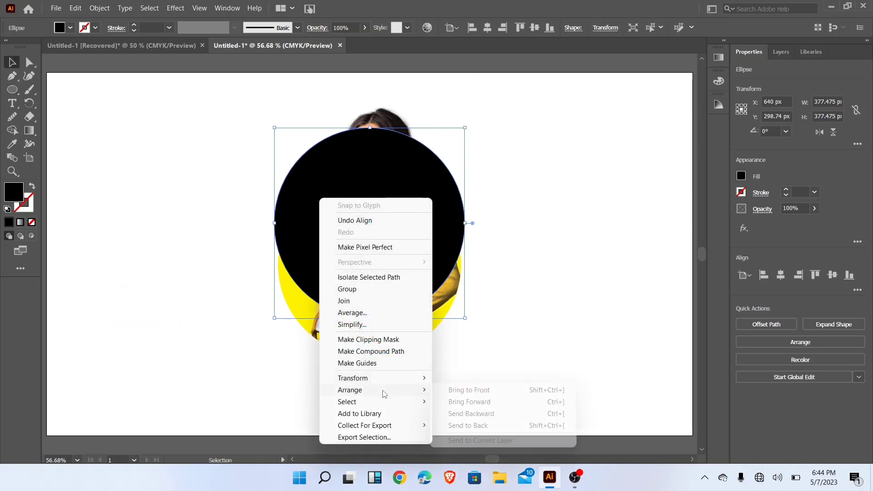
click(467, 426)
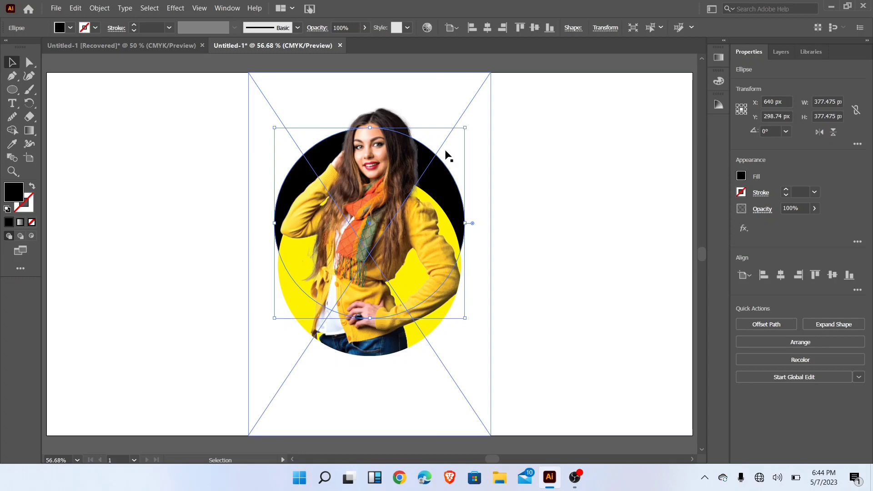
drag(437, 170, 440, 201)
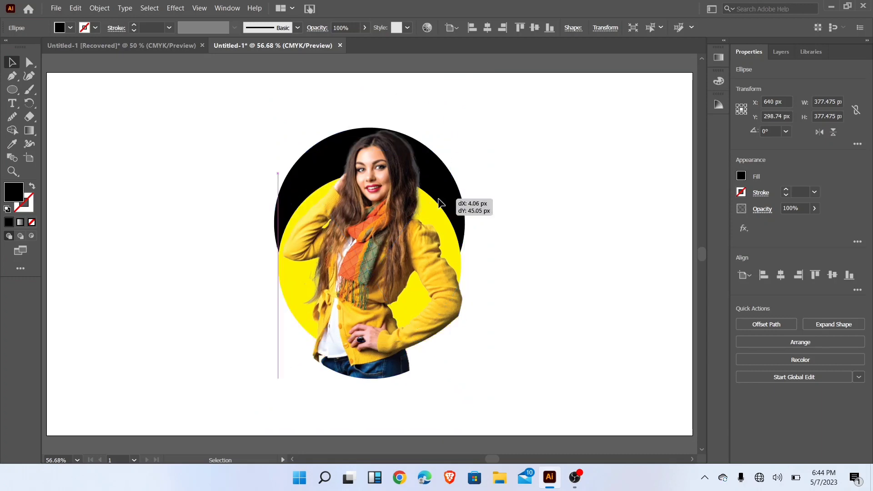
Move the black circle down three Shift-nudges and up two nudges so it rings the yellow circle
click(502, 199)
click(470, 223)
key(shift+Down)
key(shift+Down)
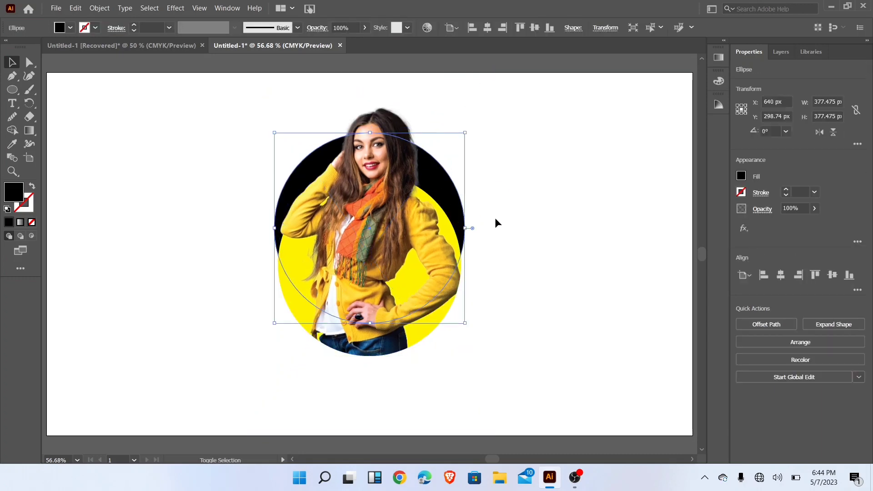
key(shift+Down)
key(shift+Down)
key(shift+Down)
key(shift+Down)
key(shift+Down)
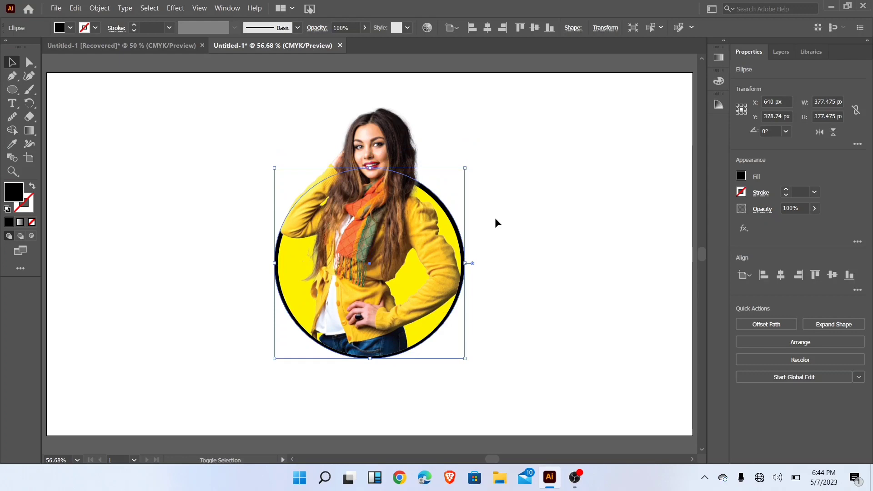
key(shift+Down)
key(shift+Down)
key(shift+Down)
key(Up)
key(Up)
key(Up)
key(Up)
key(Up)
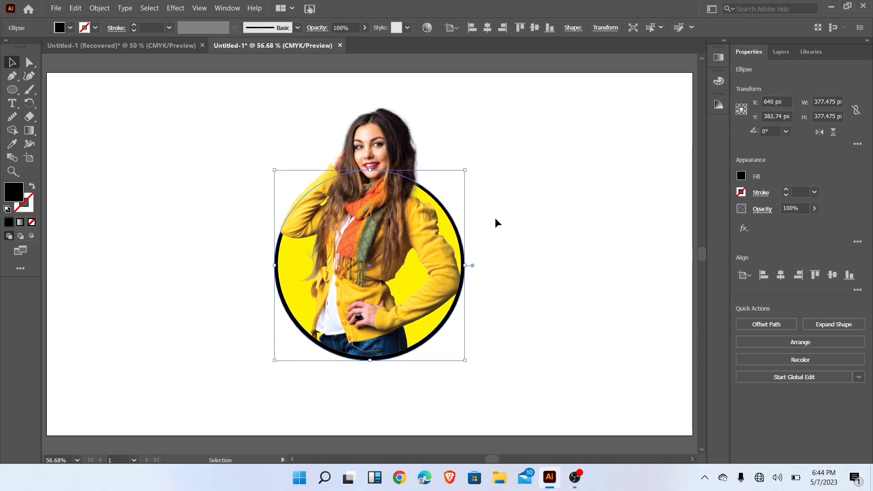
key(Up)
key(Up)
click(483, 337)
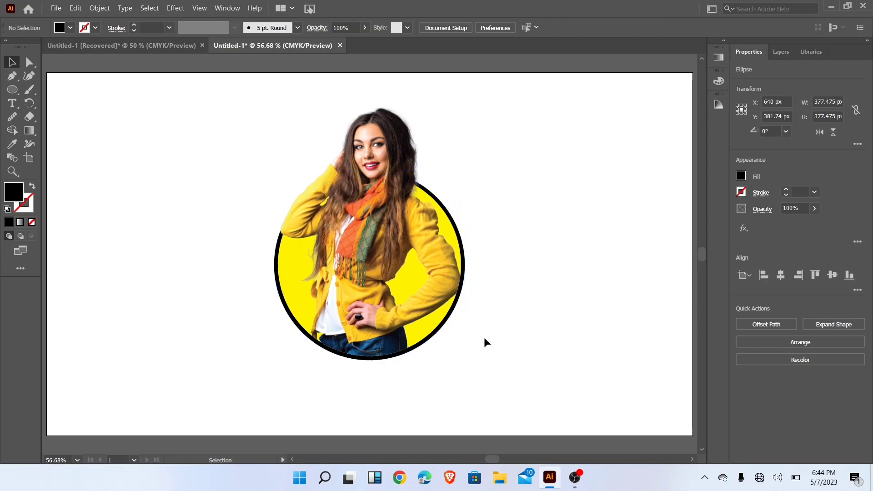
Group the photo and black circle with Ctrl+G and centre the group on the artboard
drag(255, 129, 556, 400)
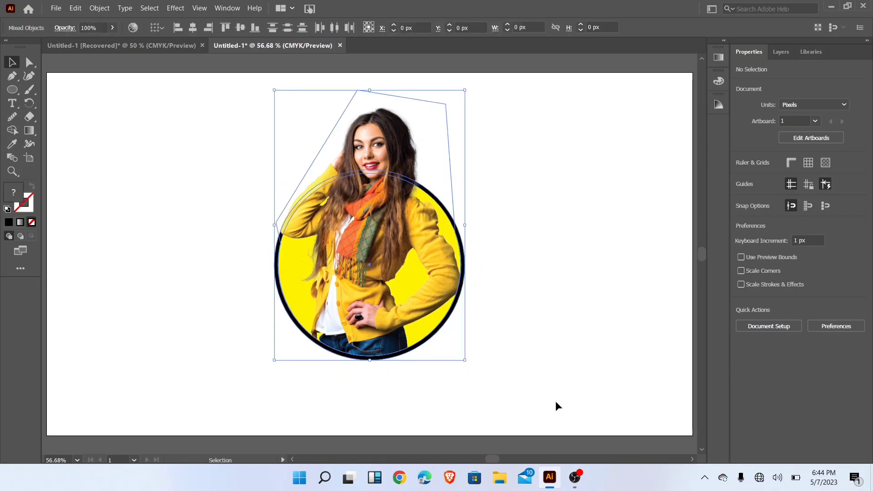
key(ctrl+g)
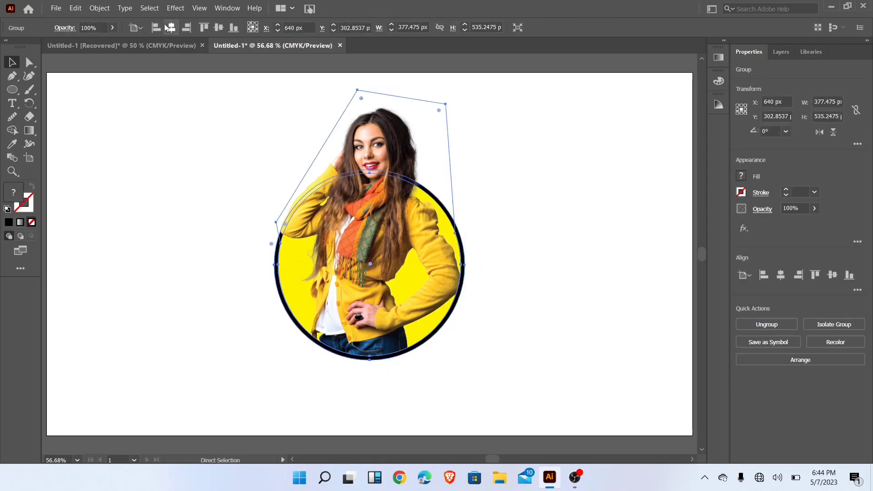
click(218, 27)
click(626, 199)
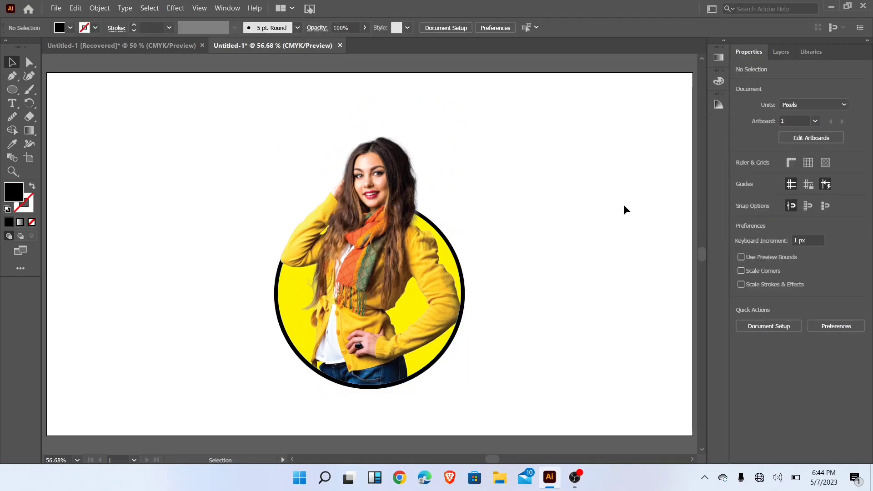